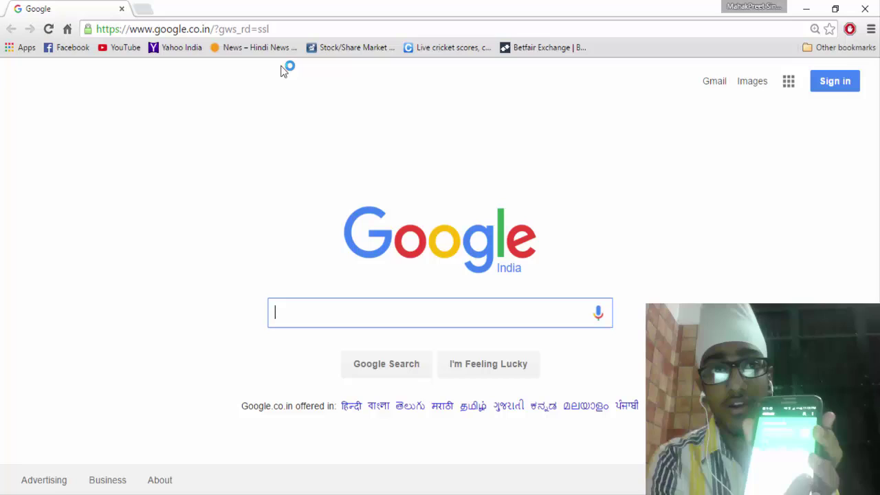
Go to the phone's AirDroid address 192.168.1.102:8888 in Chrome.
left_click(279, 31)
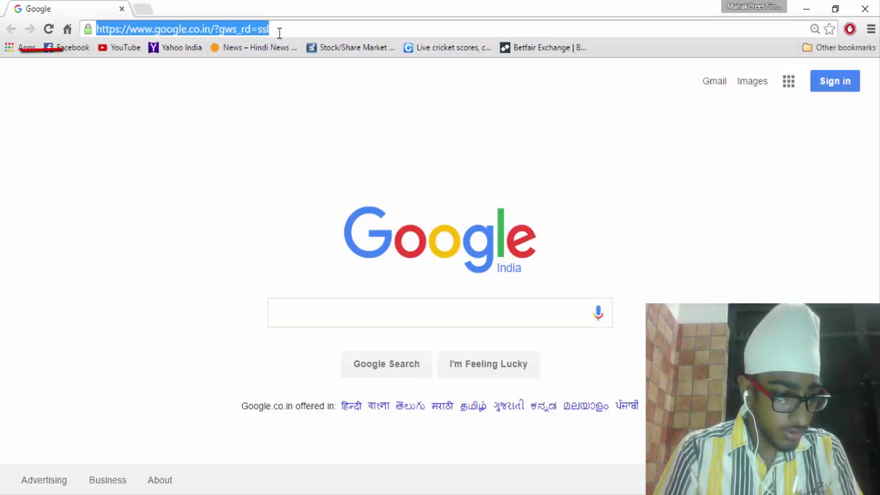
type("19")
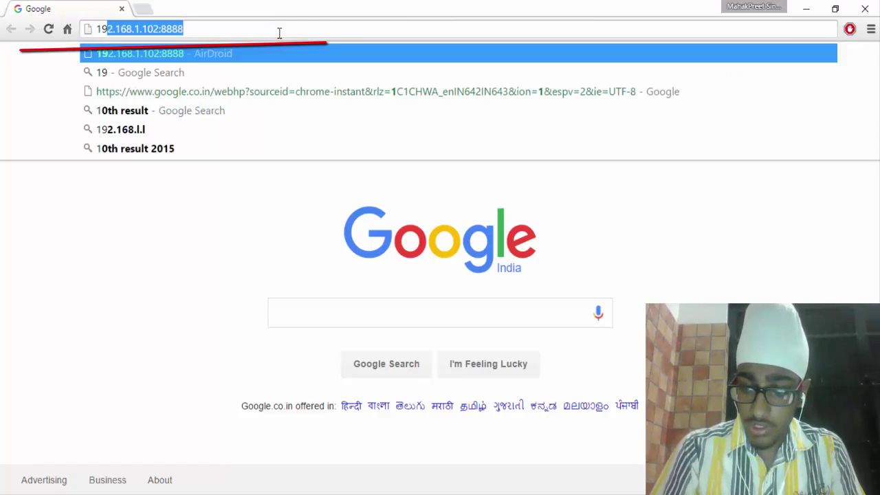
type("2")
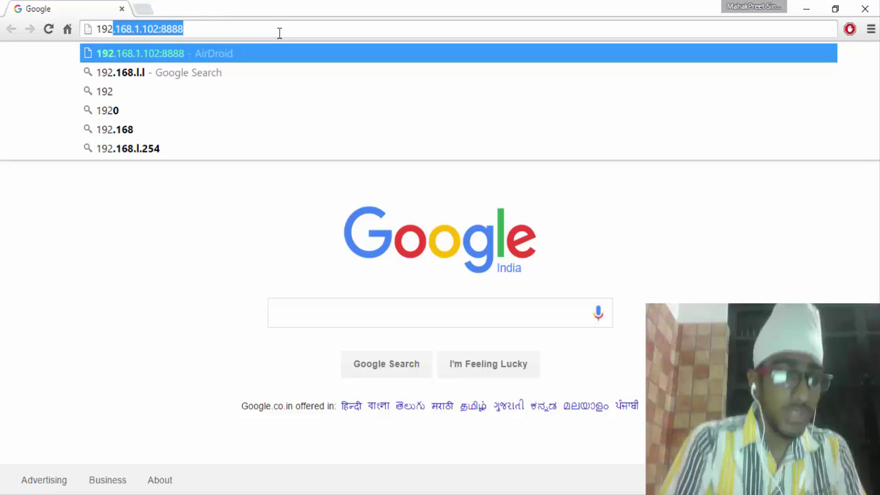
key("Return")
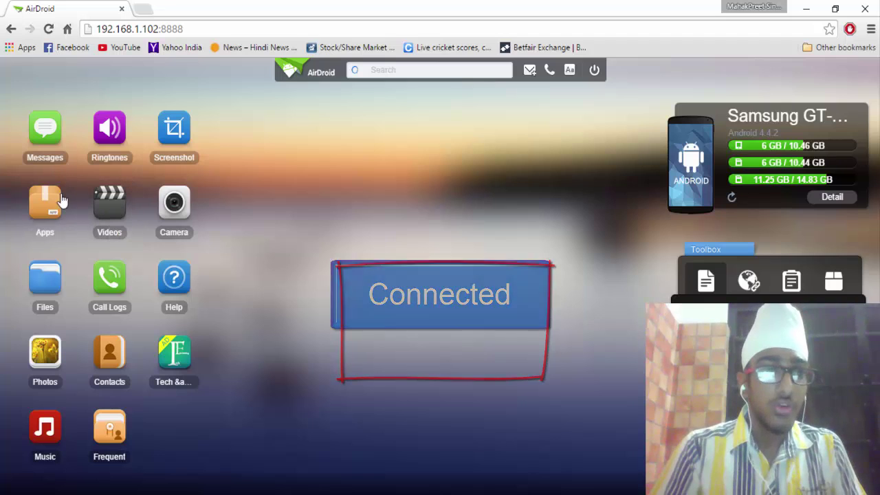
Glance at Messages, close it, and show the list of 53 user-installed apps.
left_click(56, 169)
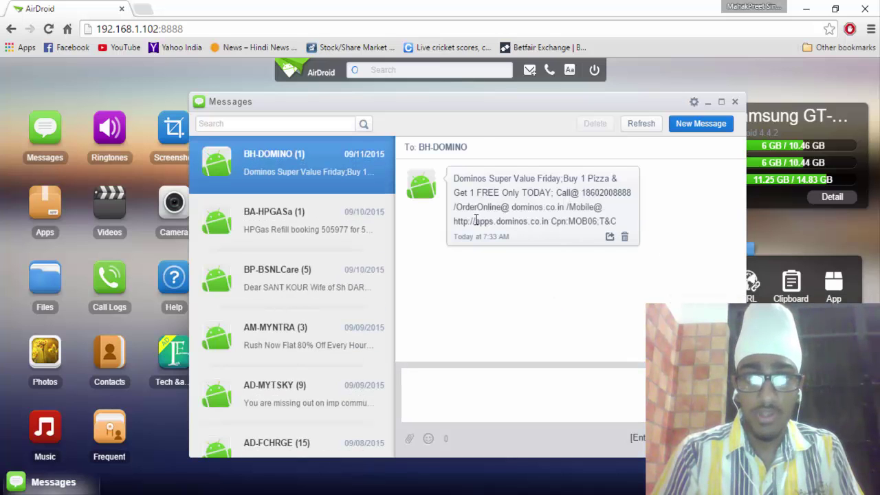
left_click(735, 103)
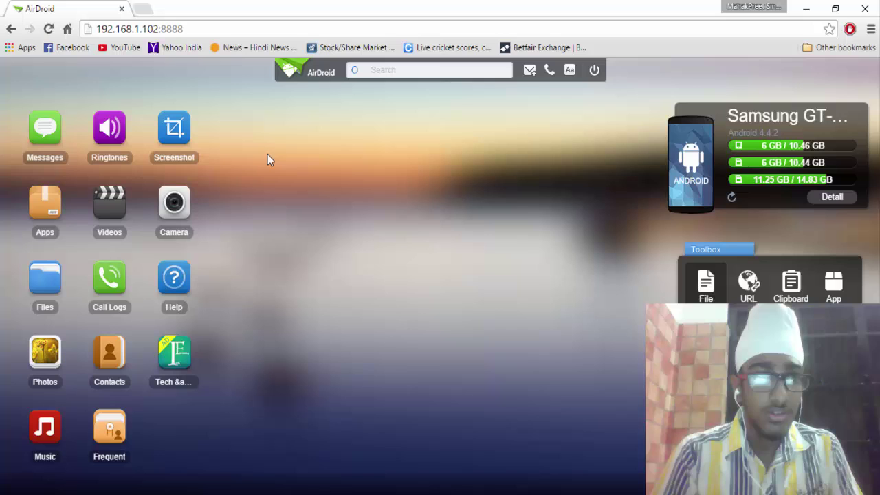
left_click(43, 226)
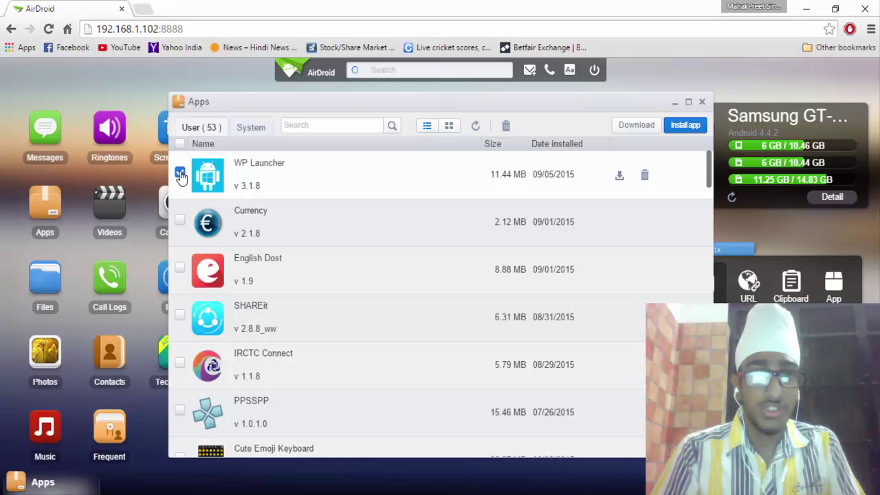
Download and save WP Launcher_3.1.8.apk to the PC, minimize Apps, and show Videos.
left_click(652, 130)
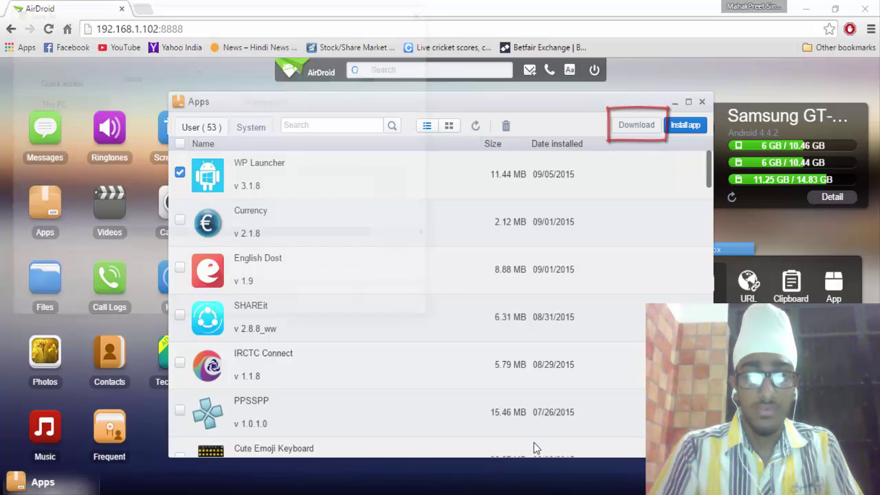
left_click(344, 309)
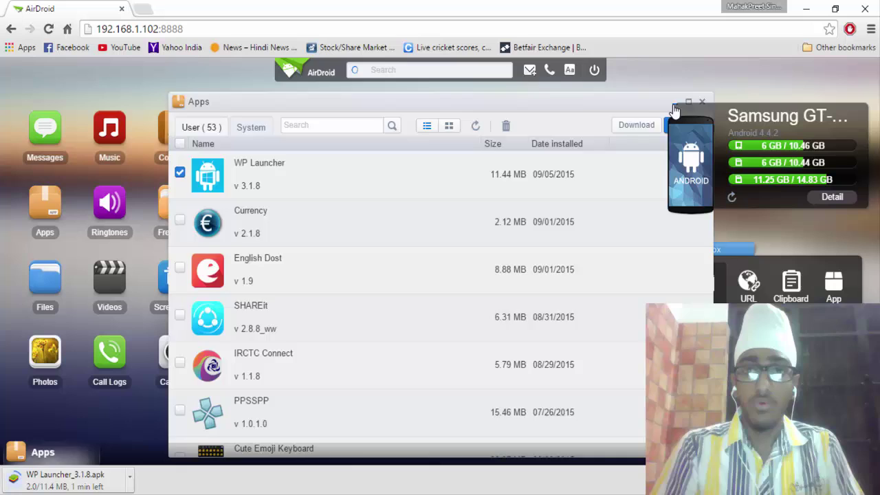
left_click(673, 107)
left_click(113, 294)
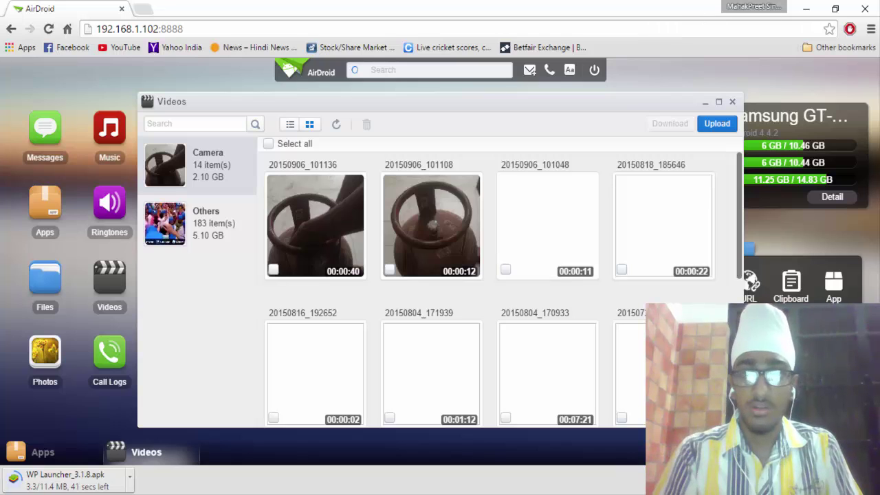
Minimize Videos and browse the phone's files to the empty airdroid/upload folder.
left_click(707, 101)
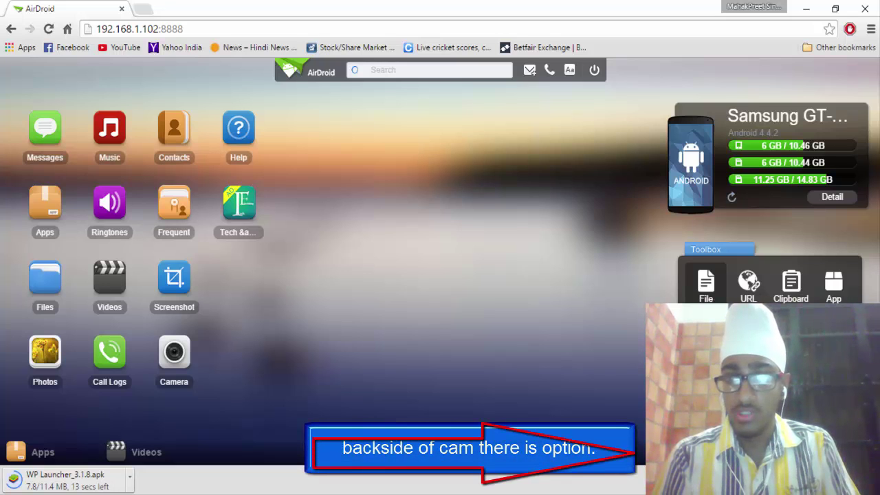
left_click(44, 279)
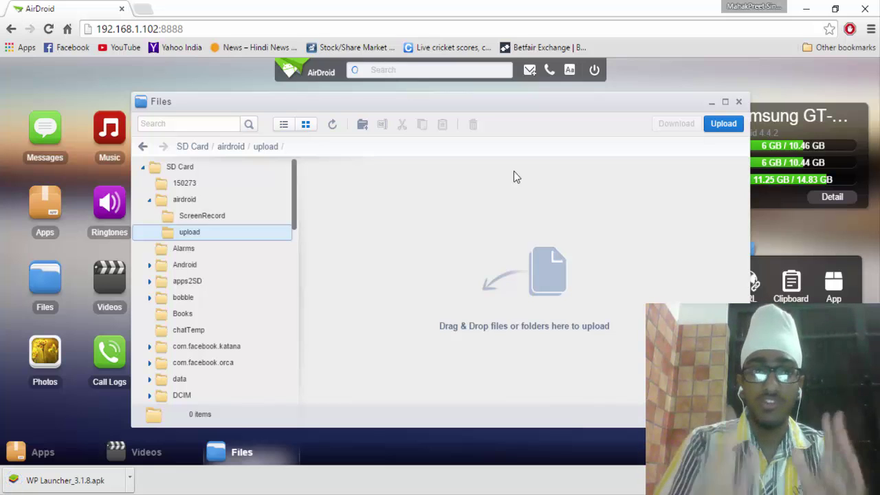
Upload Screenshot (5).png from the PC's Pictures > Screenshots folder to the SD Card root.
left_click(220, 169)
left_click(274, 168)
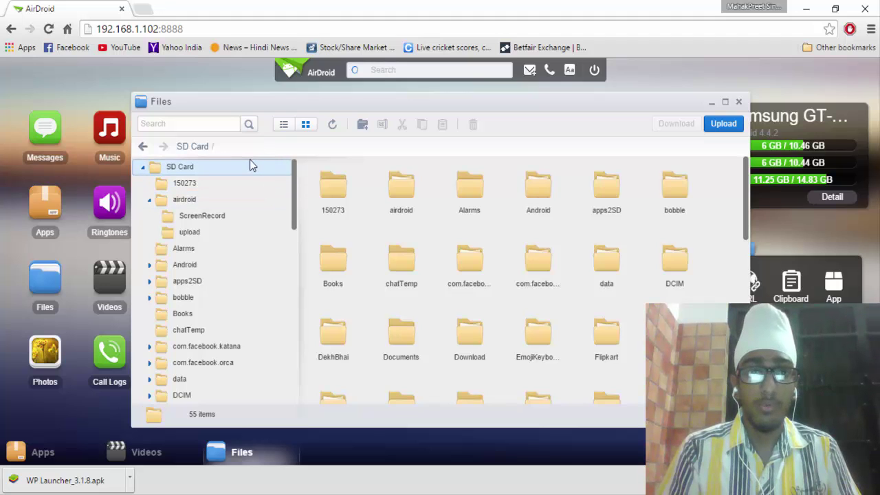
left_click(717, 133)
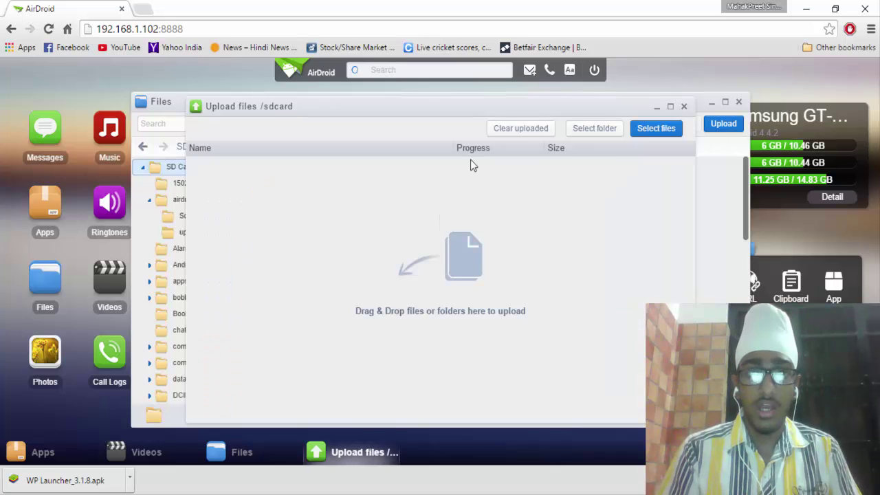
left_click(656, 129)
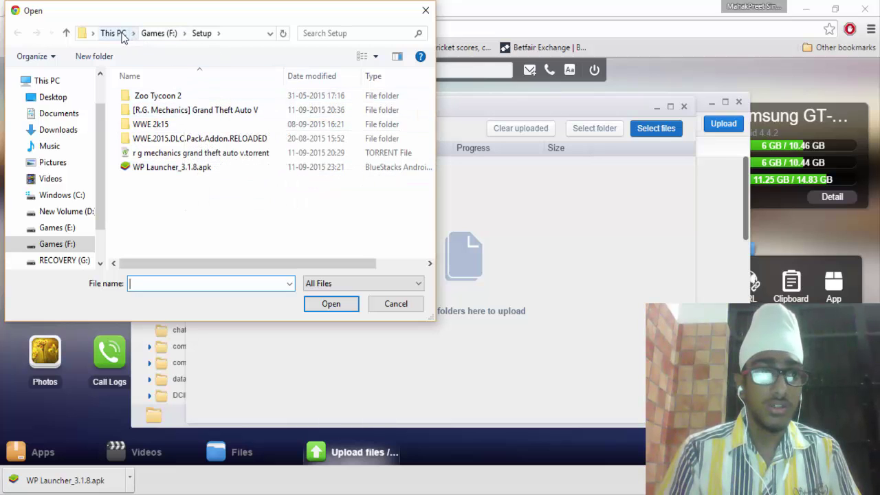
left_click(72, 94)
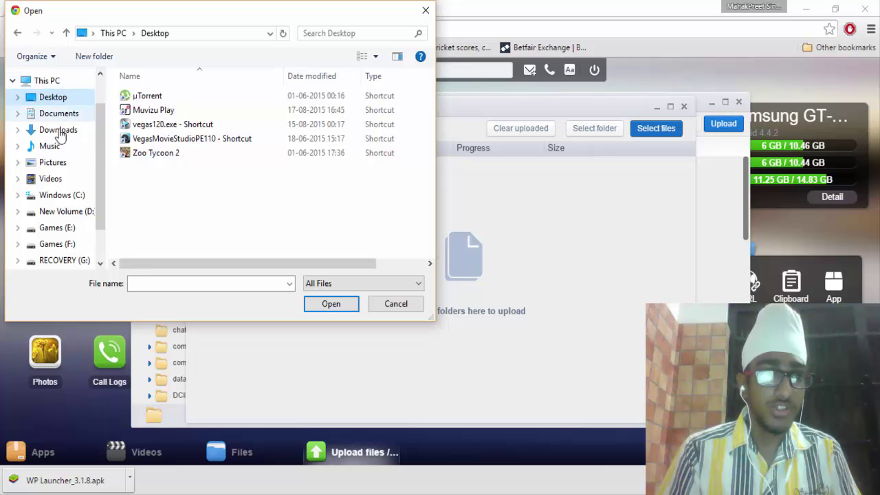
left_click(50, 163)
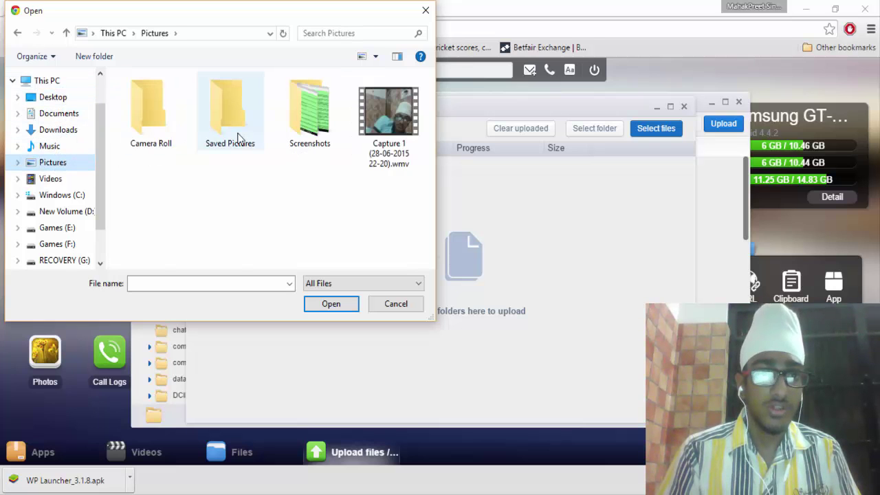
double_click(335, 106)
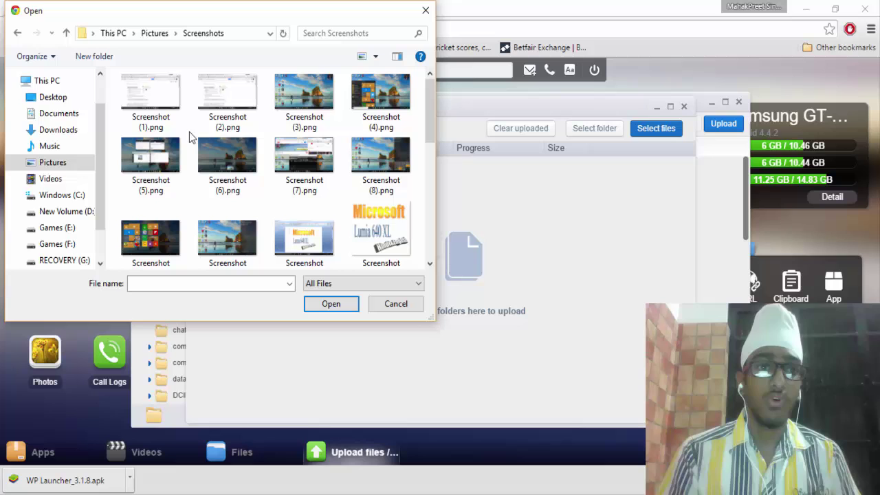
left_click(137, 170)
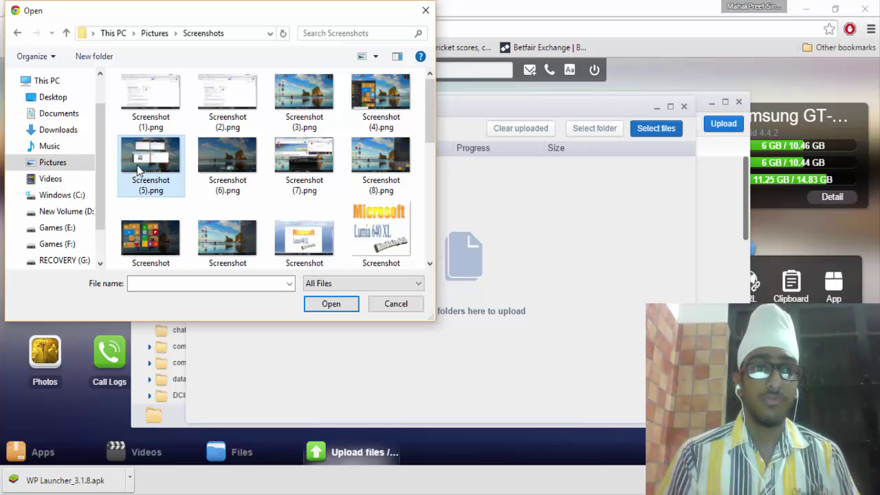
left_click(349, 307)
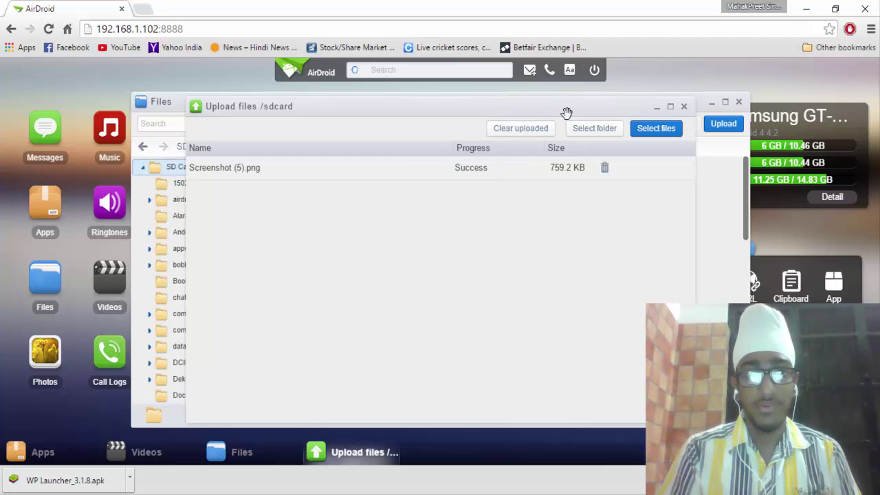
left_click(683, 107)
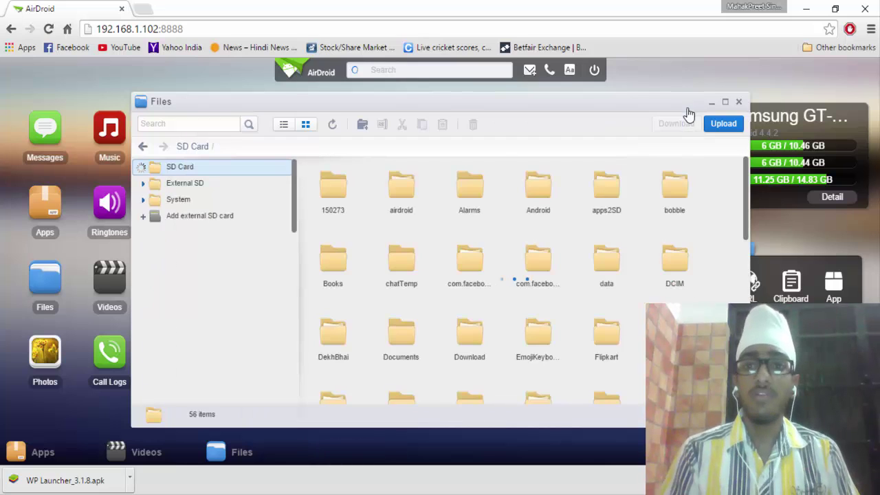
Close the Files window to return to the AirDroid dashboard.
left_click(738, 103)
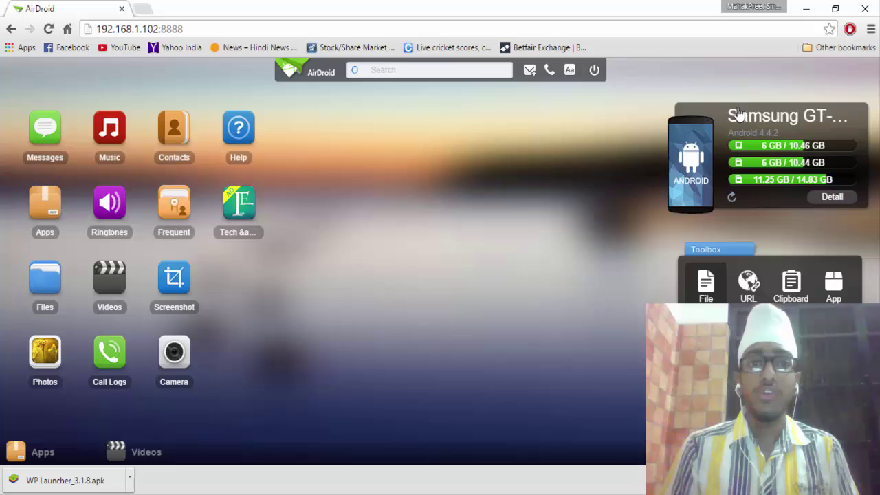
Load web.airdroid.com in a new Chrome tab.
left_click(144, 10)
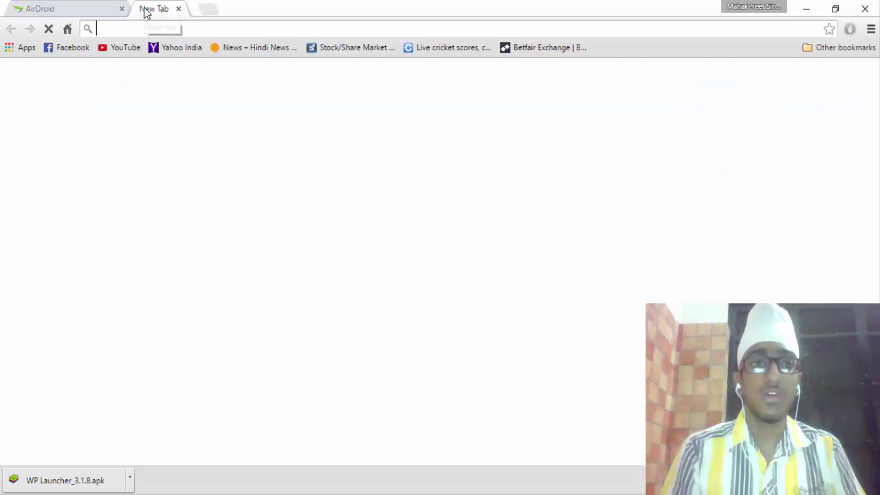
type("web")
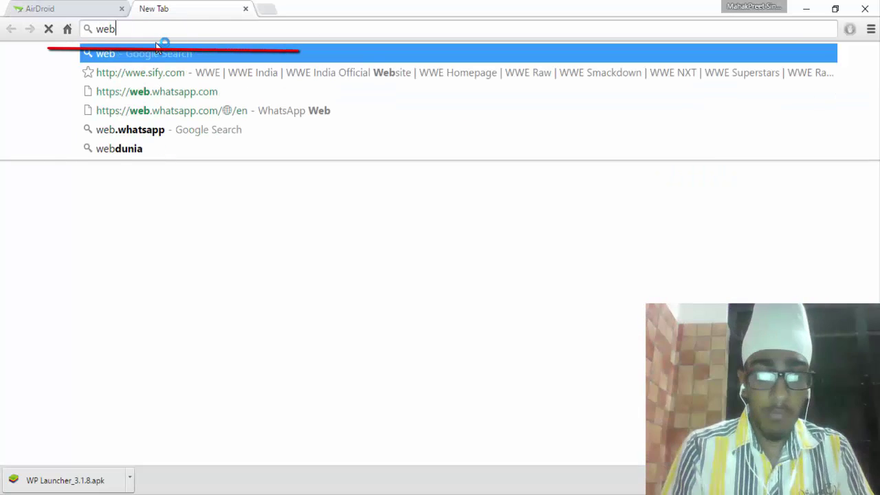
type(".air")
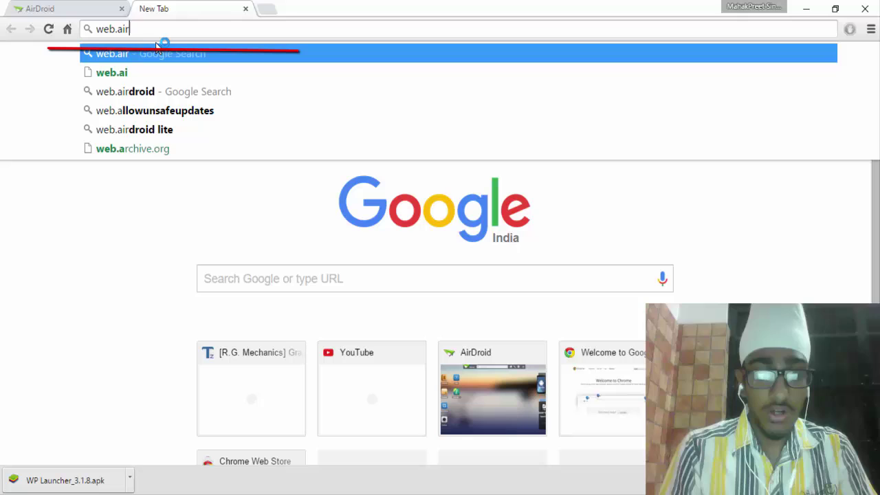
type("droid.com")
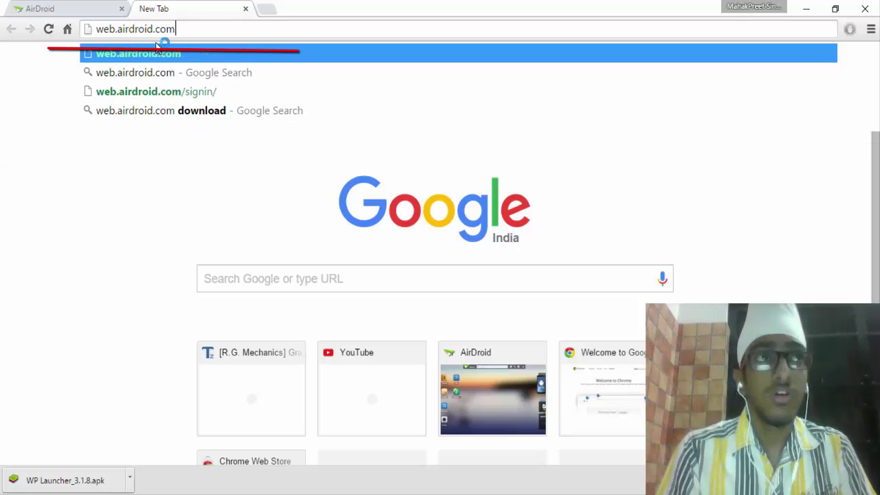
key("Return")
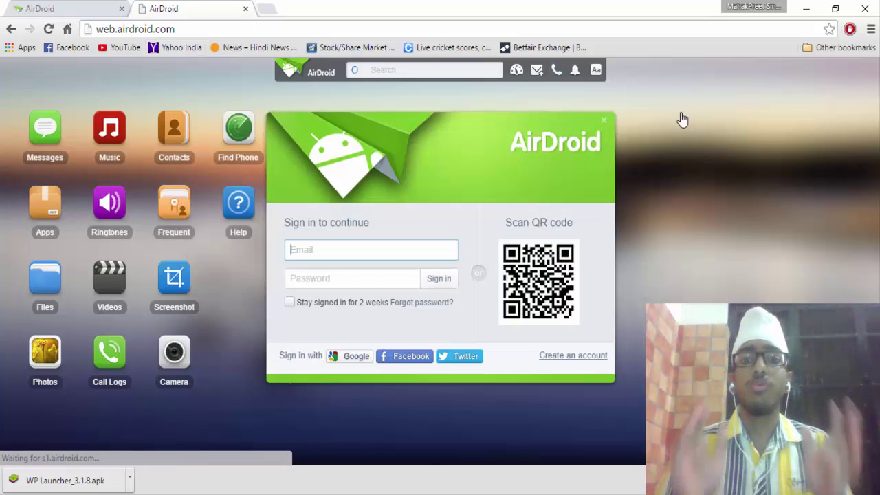
Dismiss the green welcome promo to reveal the email, password and QR sign-in panel.
left_click(680, 110)
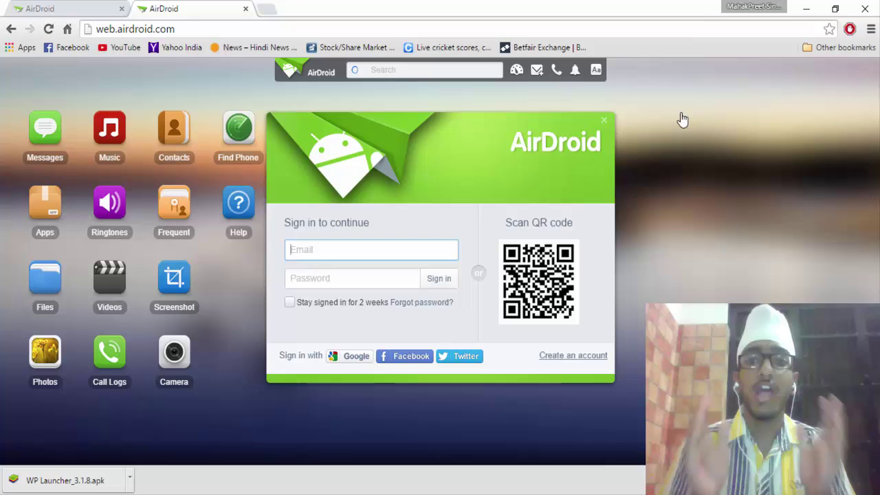